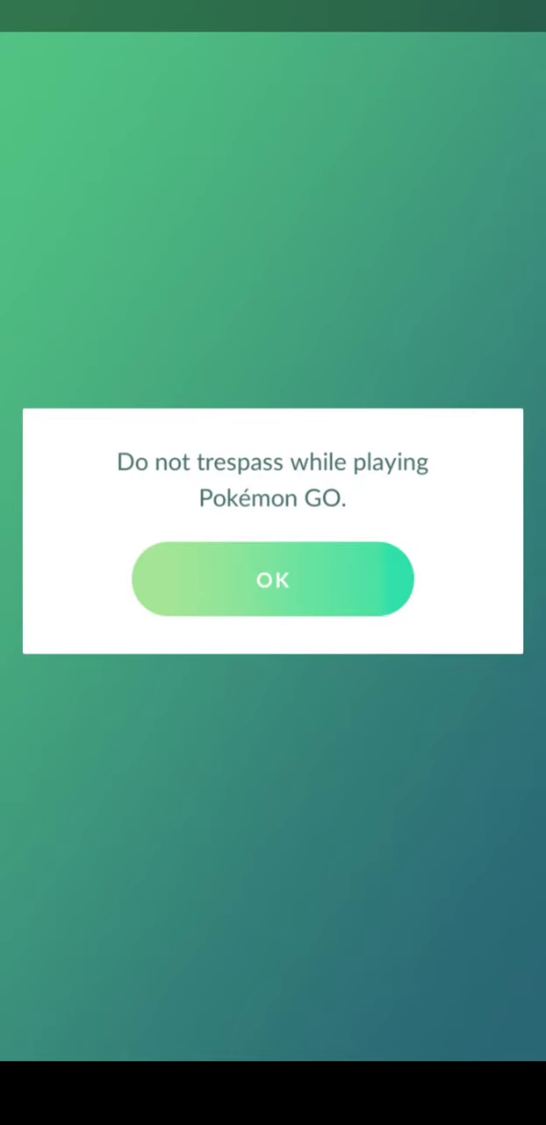
Step: Read and close the Holidays 2018 news, then spin the nearby PokéStop for items
click(273, 570)
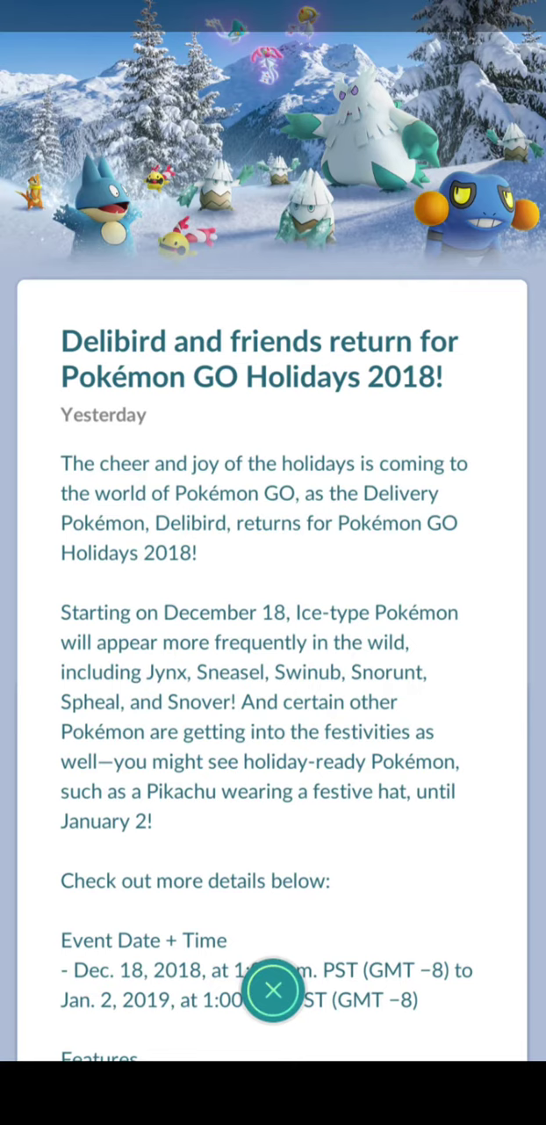
click(273, 990)
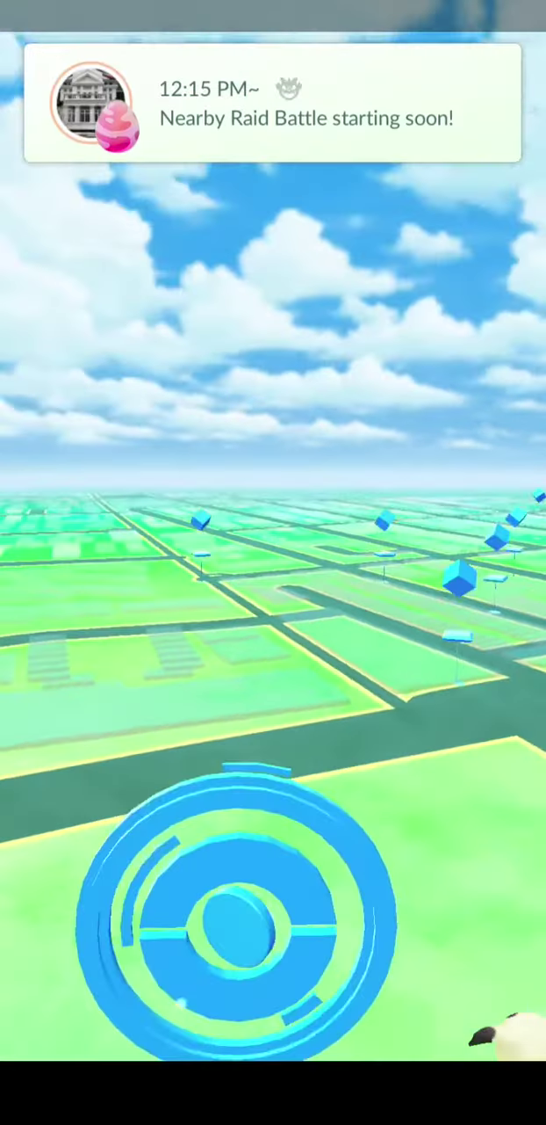
click(460, 577)
drag(105, 510, 440, 509)
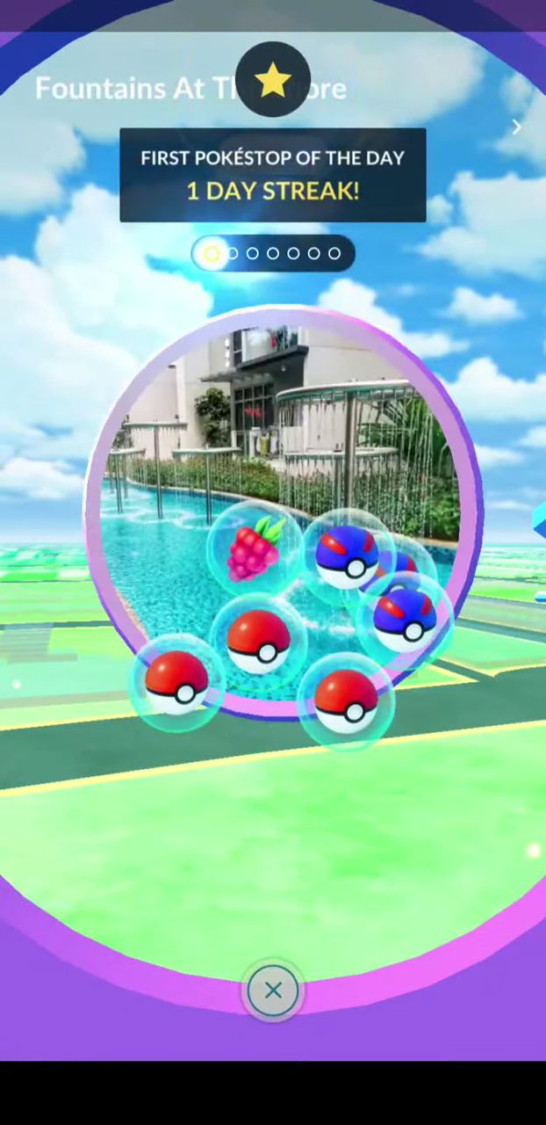
click(273, 991)
Step: View the trainer profile, then go from the main menu to the Pokémon collection
click(62, 971)
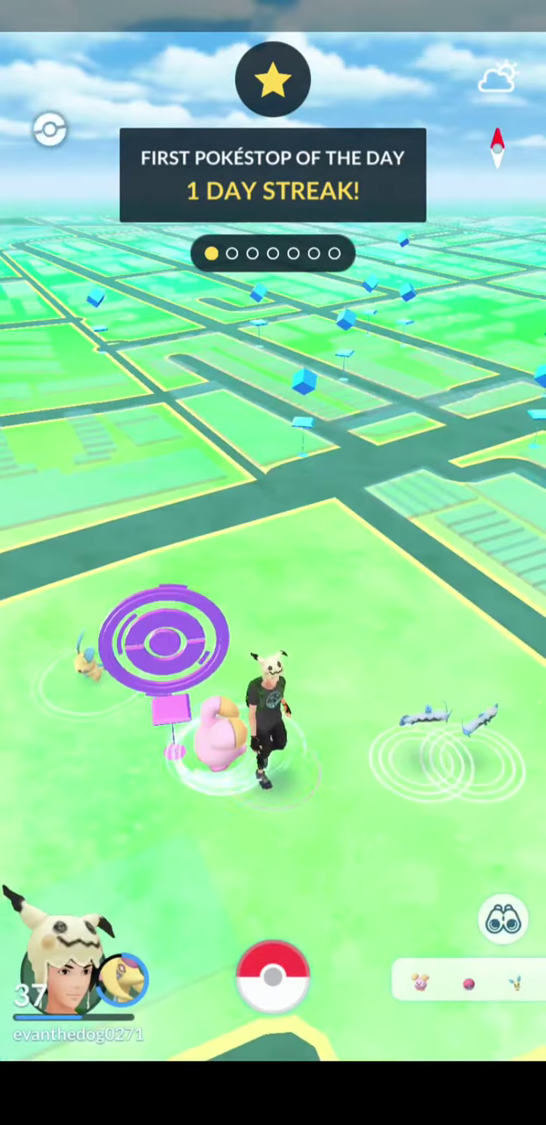
click(270, 974)
click(117, 893)
scroll(273, 598, down, 4)
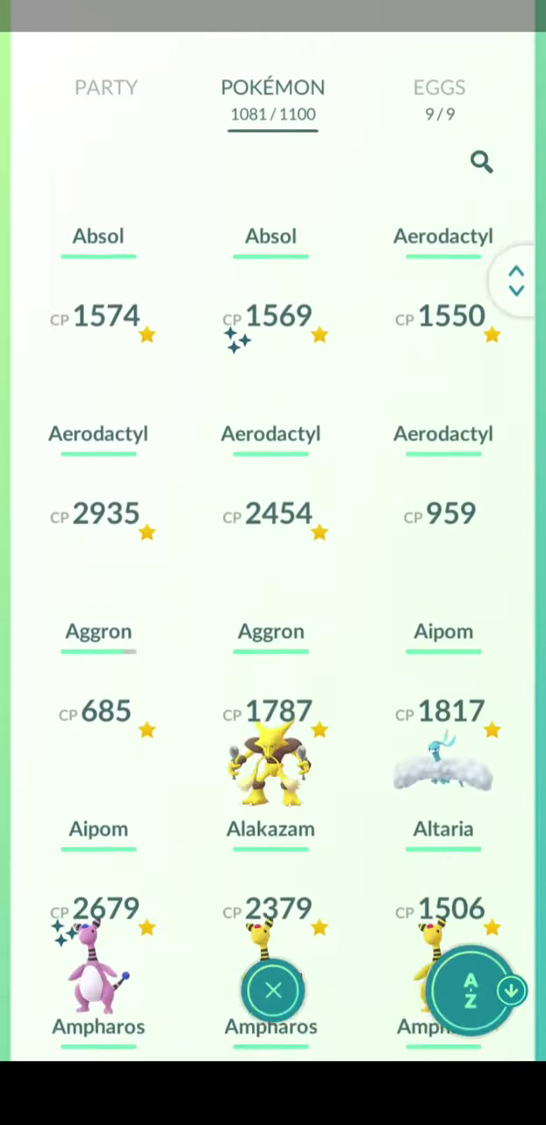
scroll(273, 597, down, 4)
scroll(273, 598, down, 4)
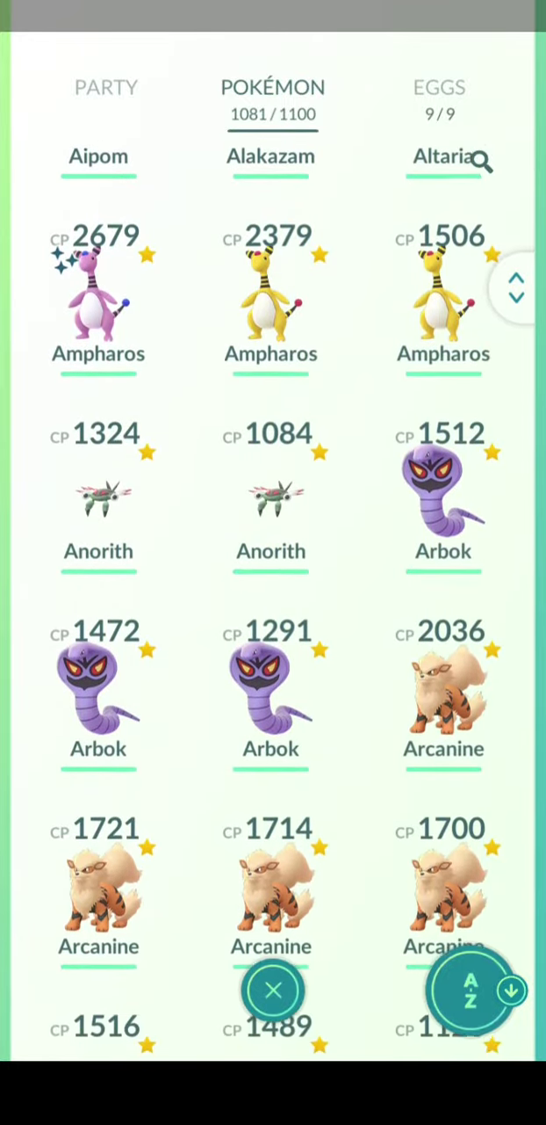
Step: Scroll the Pokémon storage list down to the Prinplup entry
drag(516, 286, 517, 416)
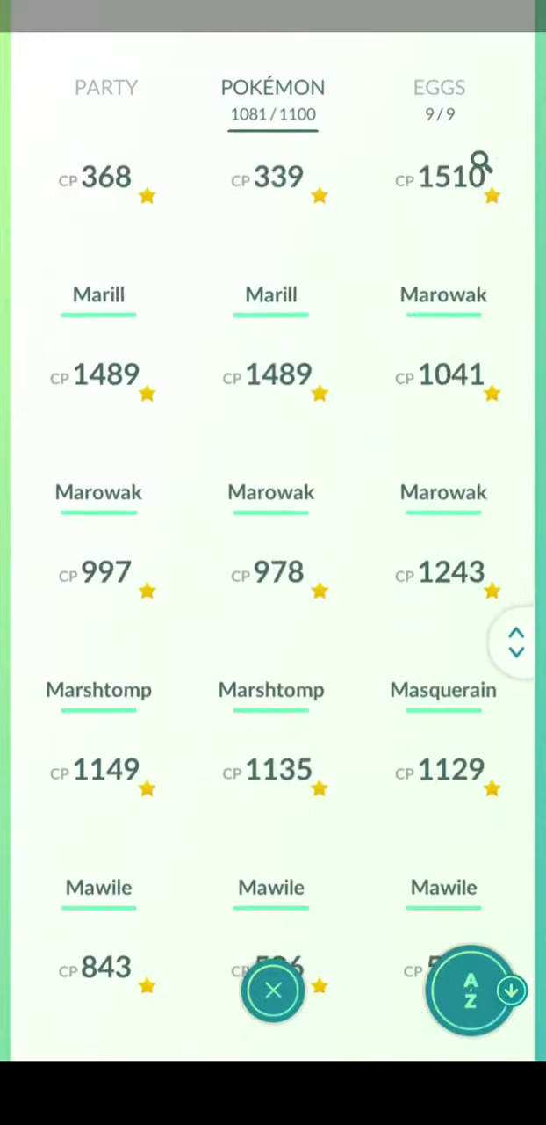
scroll(274, 598, down, 3)
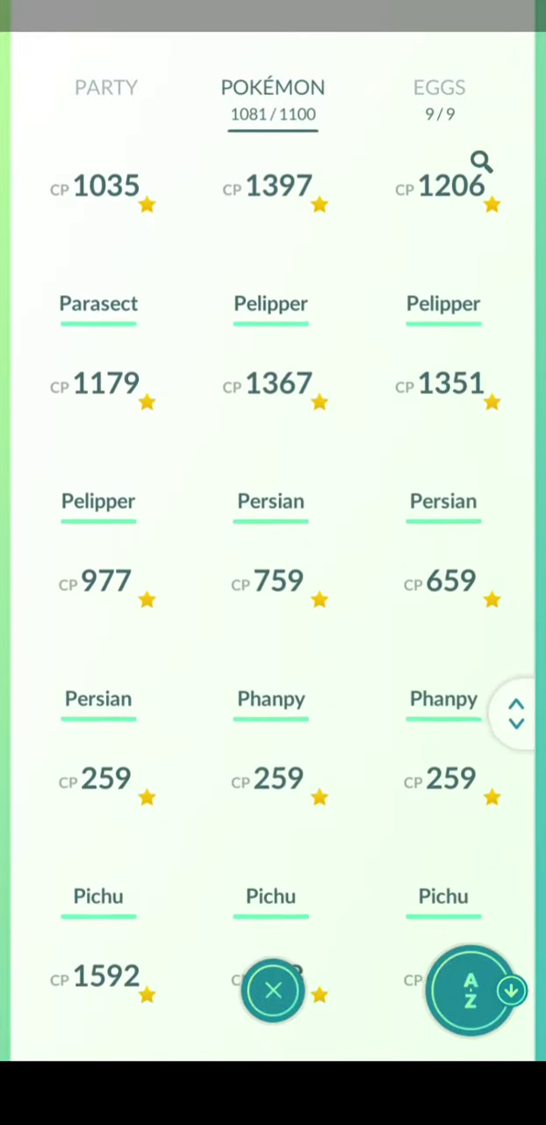
scroll(274, 597, down, 5)
scroll(274, 597, down, 2)
scroll(274, 598, down, 3)
scroll(273, 598, down, 2)
scroll(273, 598, down, 2)
scroll(273, 598, down, 2)
scroll(273, 598, down, 1)
scroll(273, 598, down, 3)
scroll(273, 597, down, 2)
scroll(274, 597, down, 1)
scroll(274, 598, down, 3)
scroll(273, 598, down, 1)
scroll(273, 598, down, 4)
scroll(274, 597, down, 1)
scroll(273, 597, down, 2)
scroll(273, 597, down, 3)
scroll(273, 597, down, 2)
scroll(273, 598, down, 2)
Step: Open the CP 1494 Prinplup and have Blanche appraise it to the end
click(98, 733)
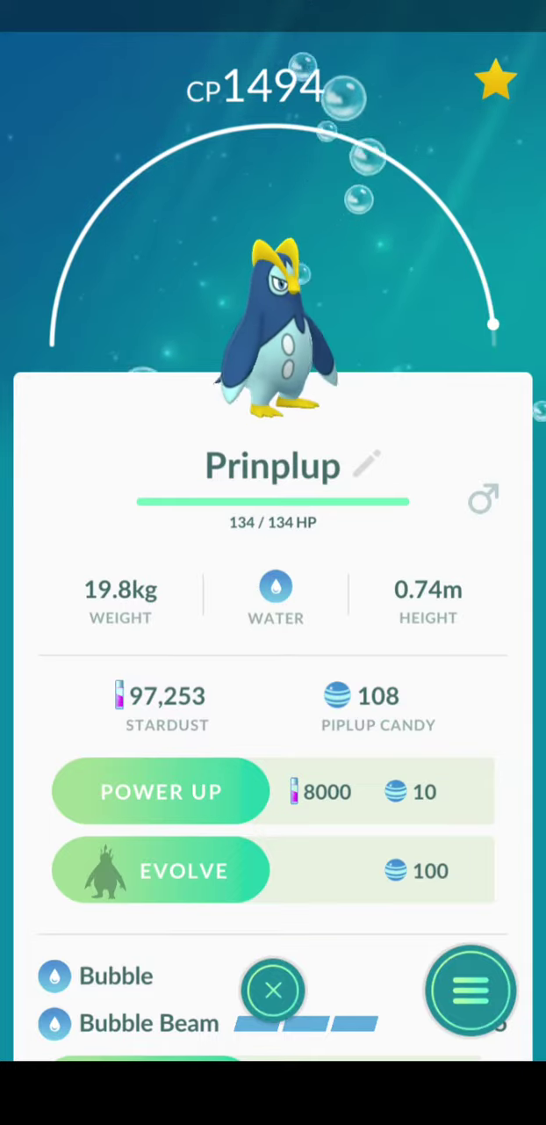
click(471, 990)
click(363, 782)
click(273, 984)
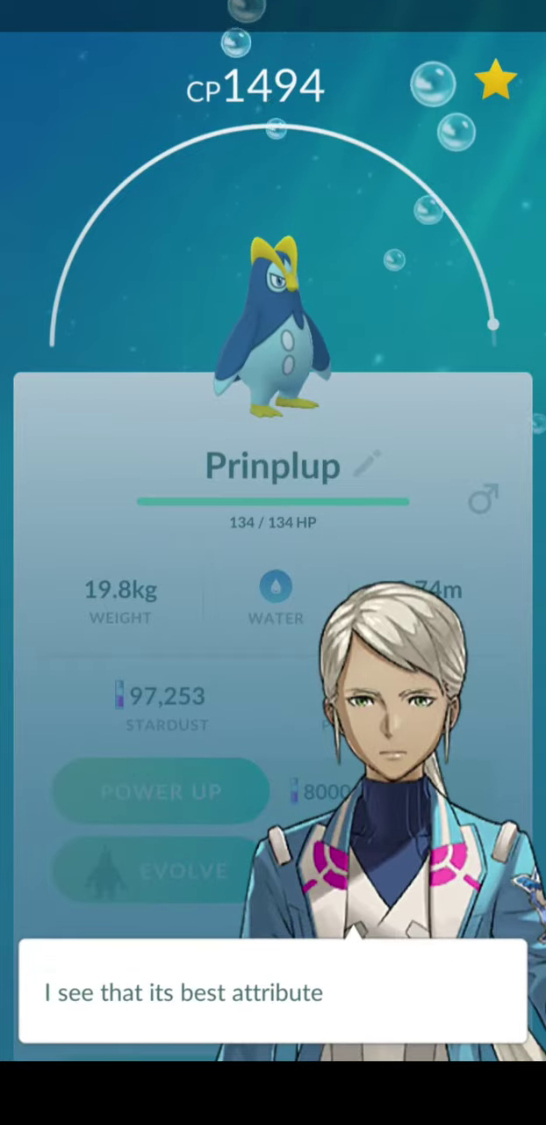
click(273, 990)
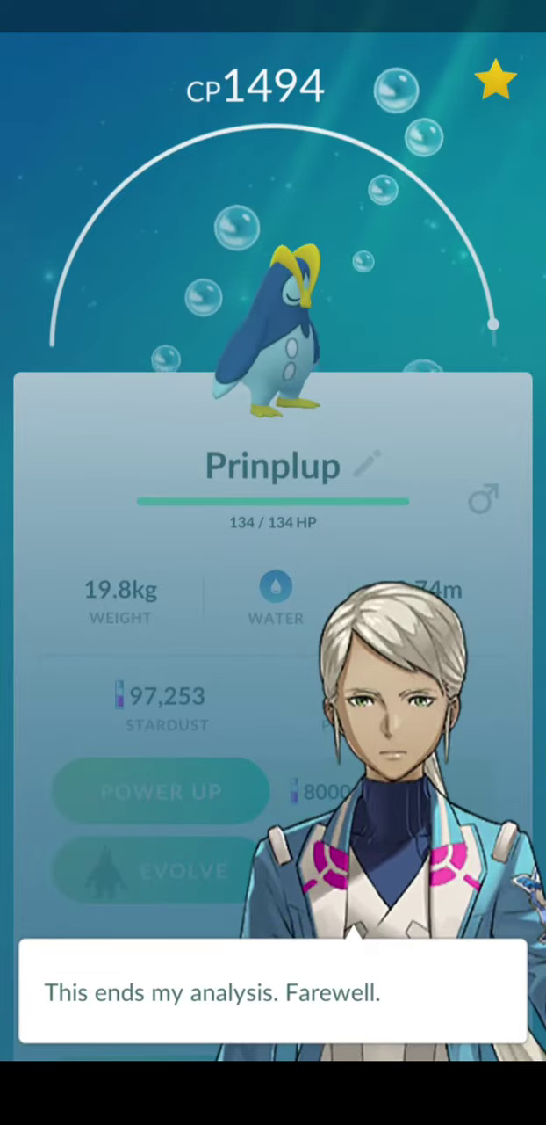
click(273, 991)
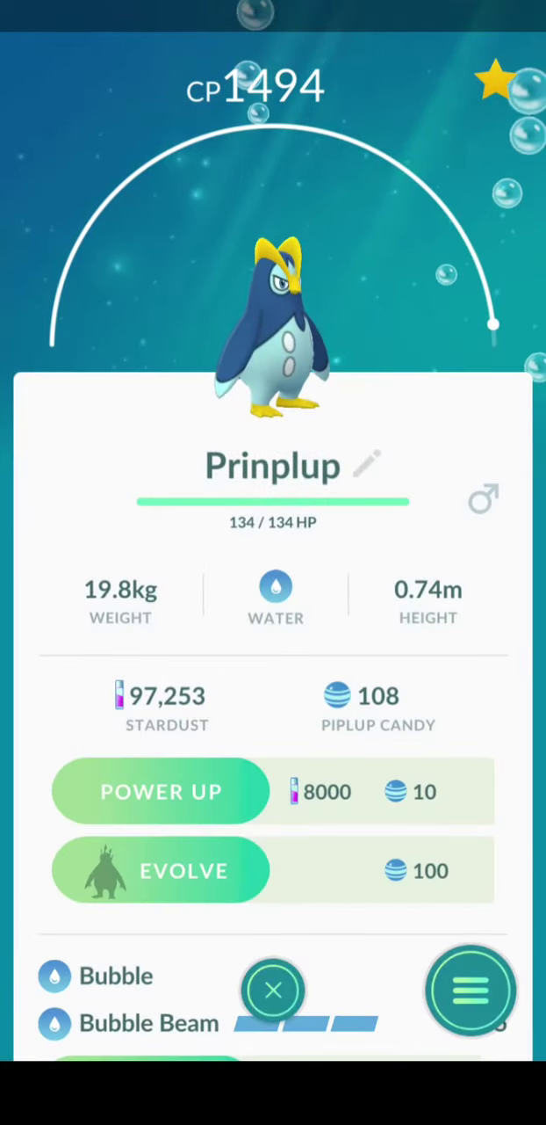
mouse_move(395, 615)
mouse_down()
mouse_move(132, 615)
mouse_move(395, 615)
mouse_up()
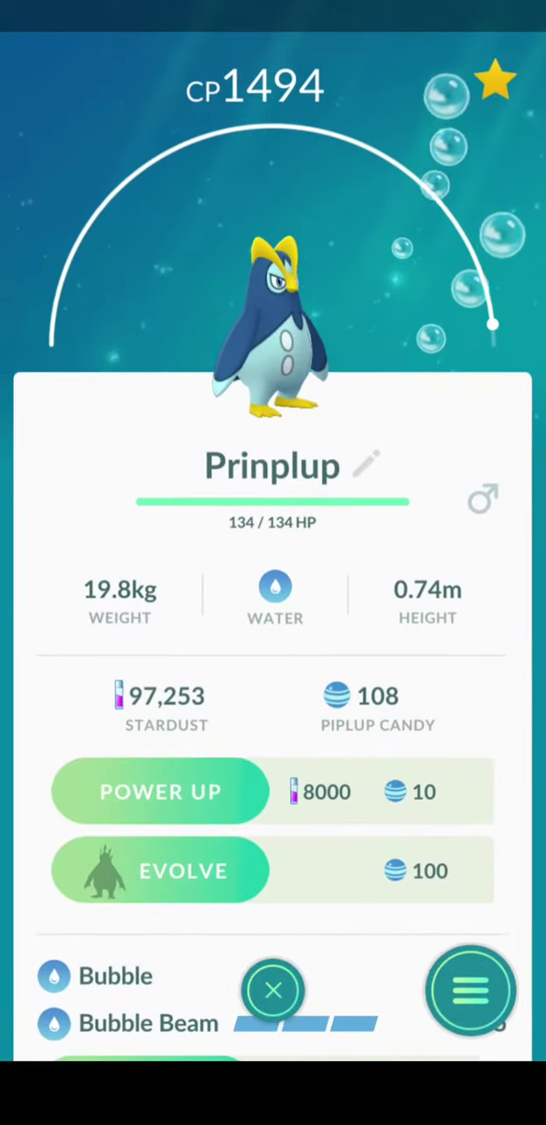